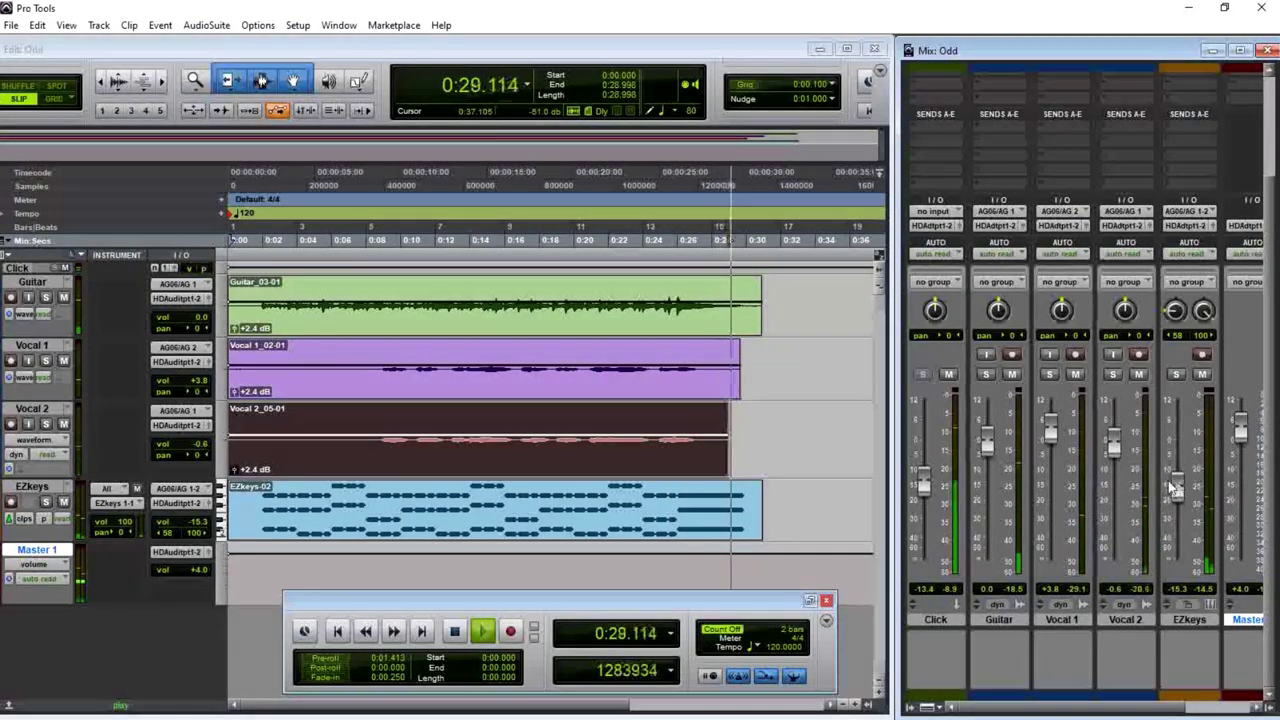
- Stop playback of the current session and return to the start
{"action": "key", "text": "space"}
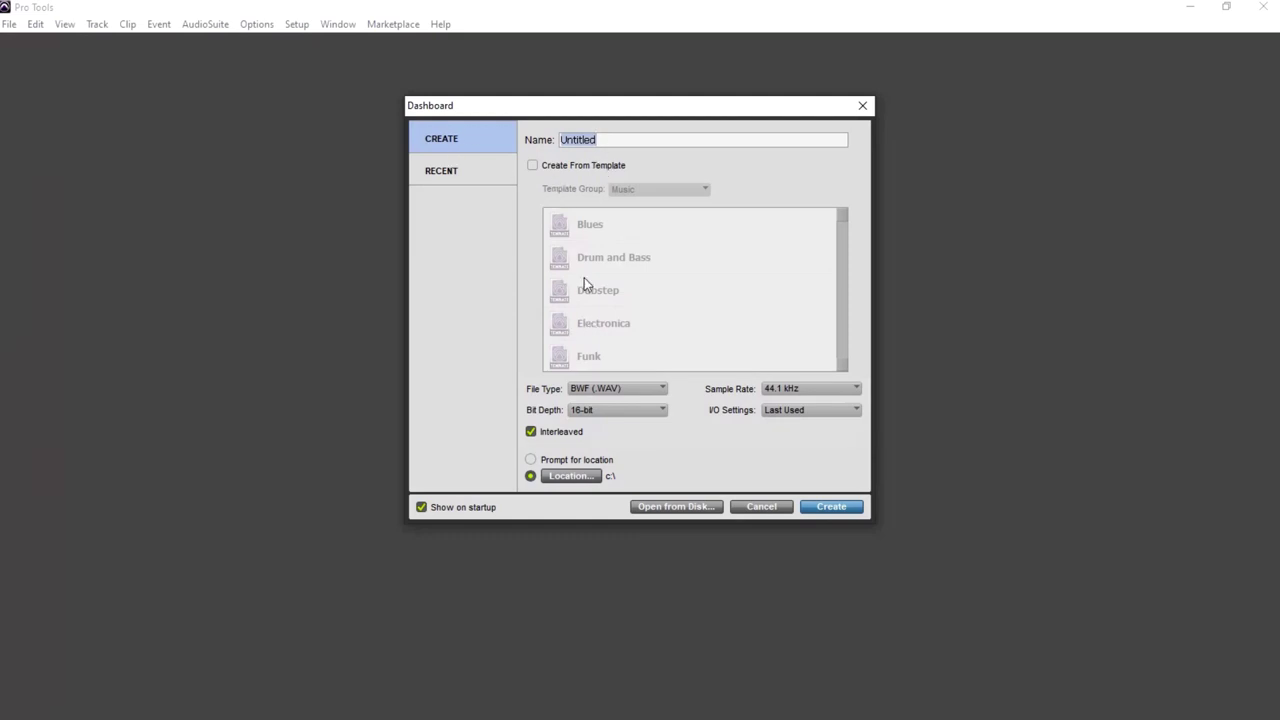
- Name the session Odd with non-interleaved 16-bit, 44.1 kHz WAV audio files
{"action": "type", "text": "Odd"}
{"action": "left_click", "coordinate": [604, 391]}
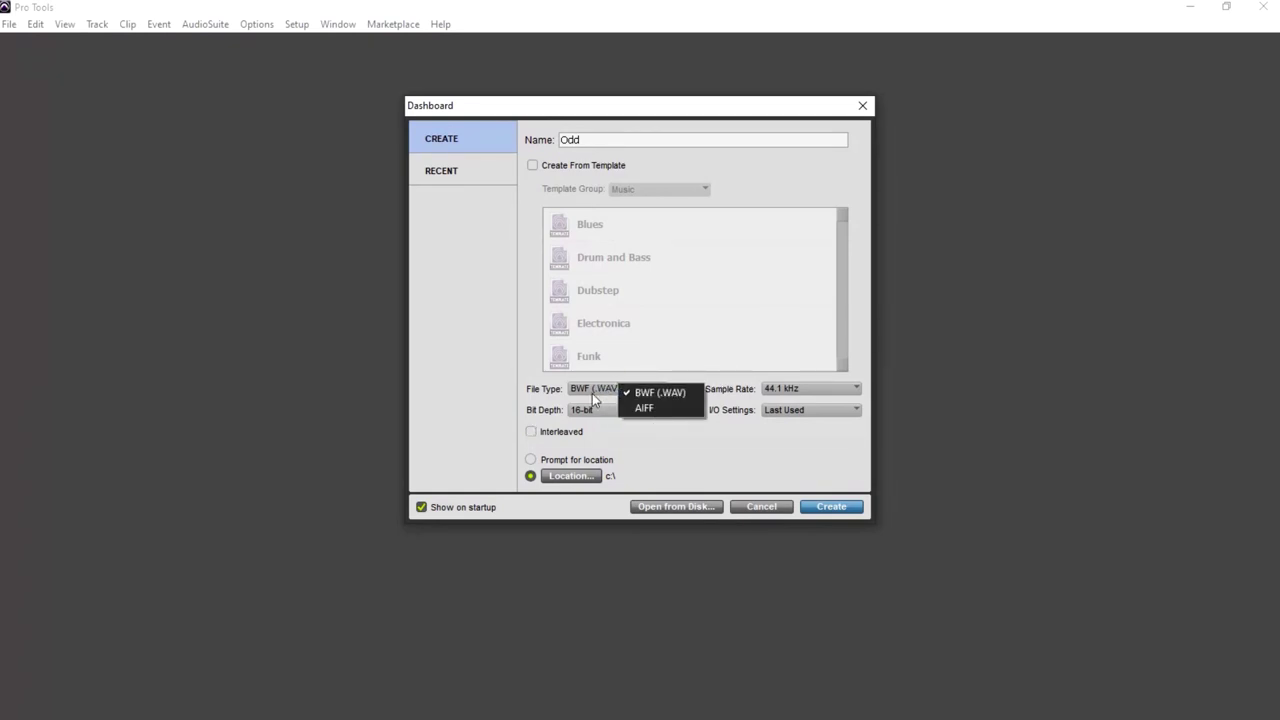
{"action": "left_click", "coordinate": [645, 443]}
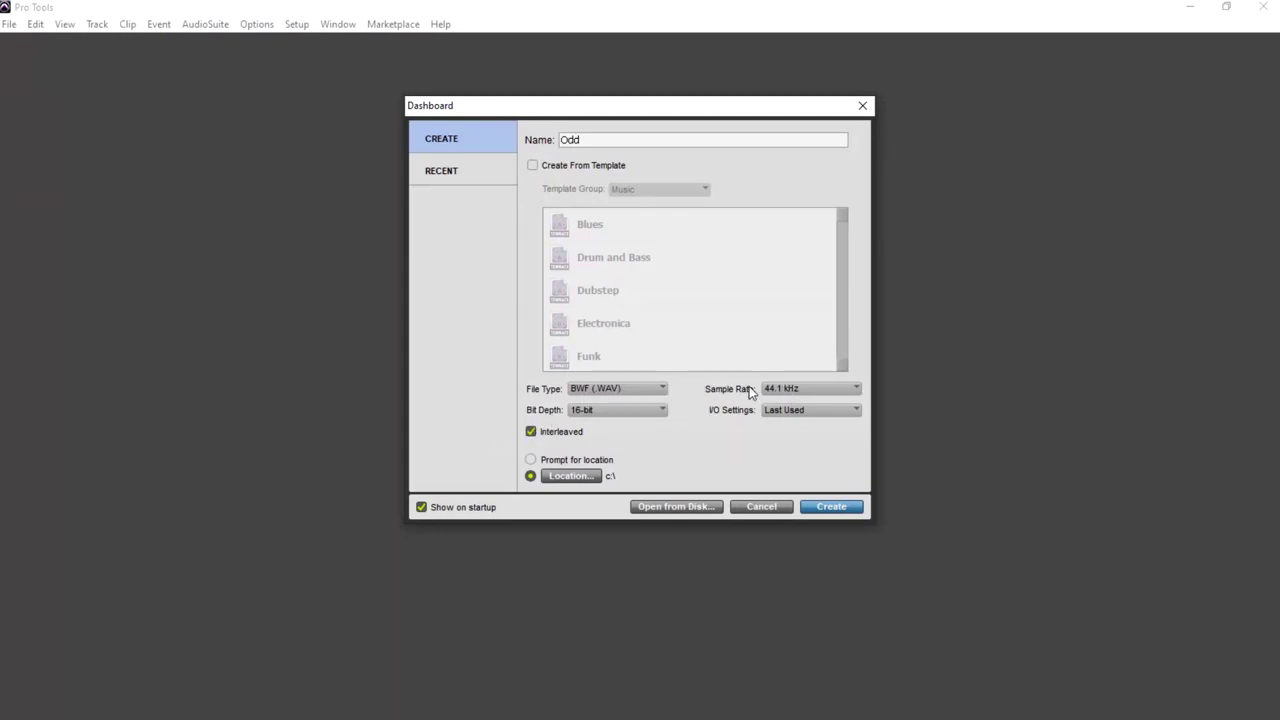
{"action": "left_click", "coordinate": [778, 390]}
{"action": "left_click", "coordinate": [665, 463]}
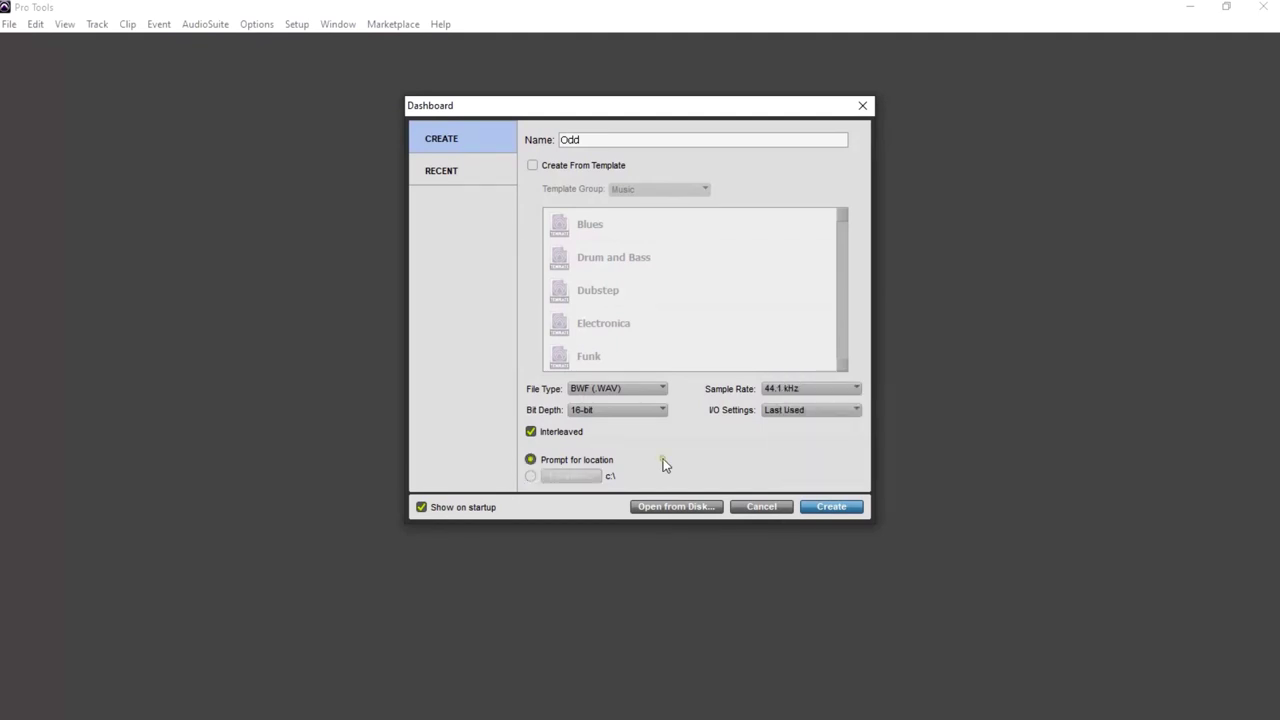
{"action": "left_click", "coordinate": [640, 412]}
{"action": "left_click", "coordinate": [648, 415]}
- Keep the last used I/O settings and set the session location to c:\
{"action": "left_click", "coordinate": [813, 410]}
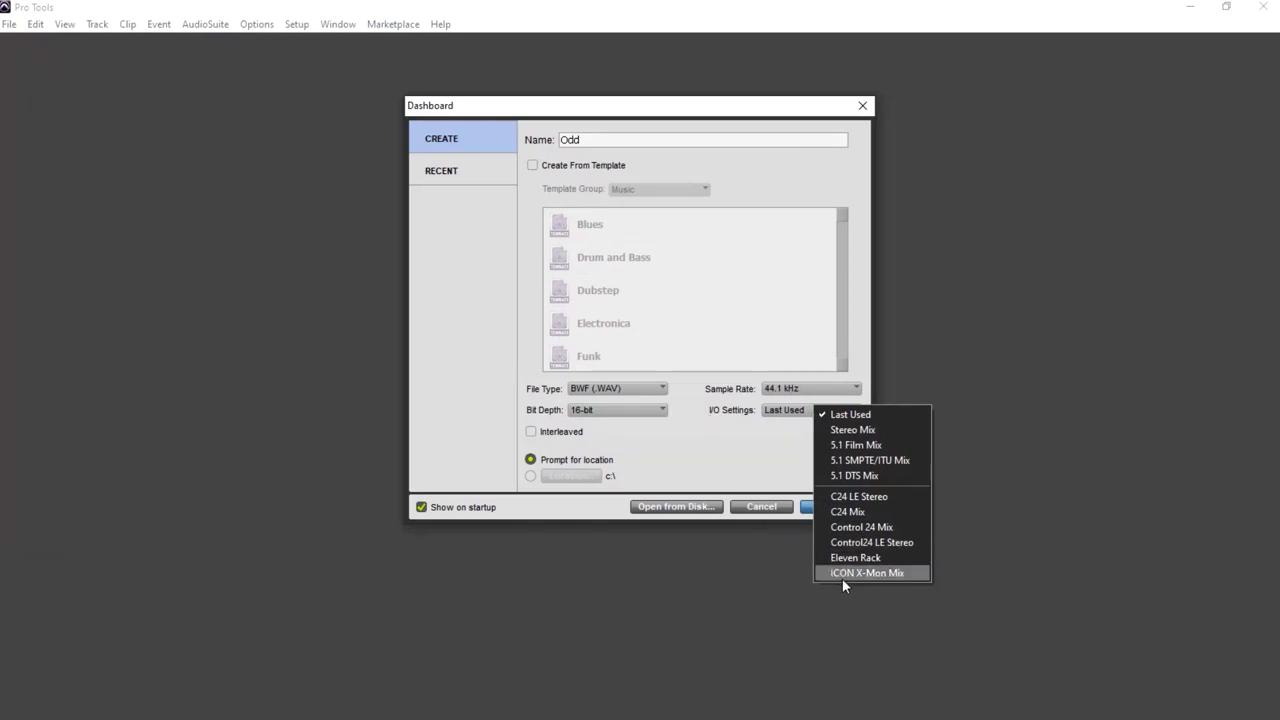
{"action": "left_click", "coordinate": [713, 437]}
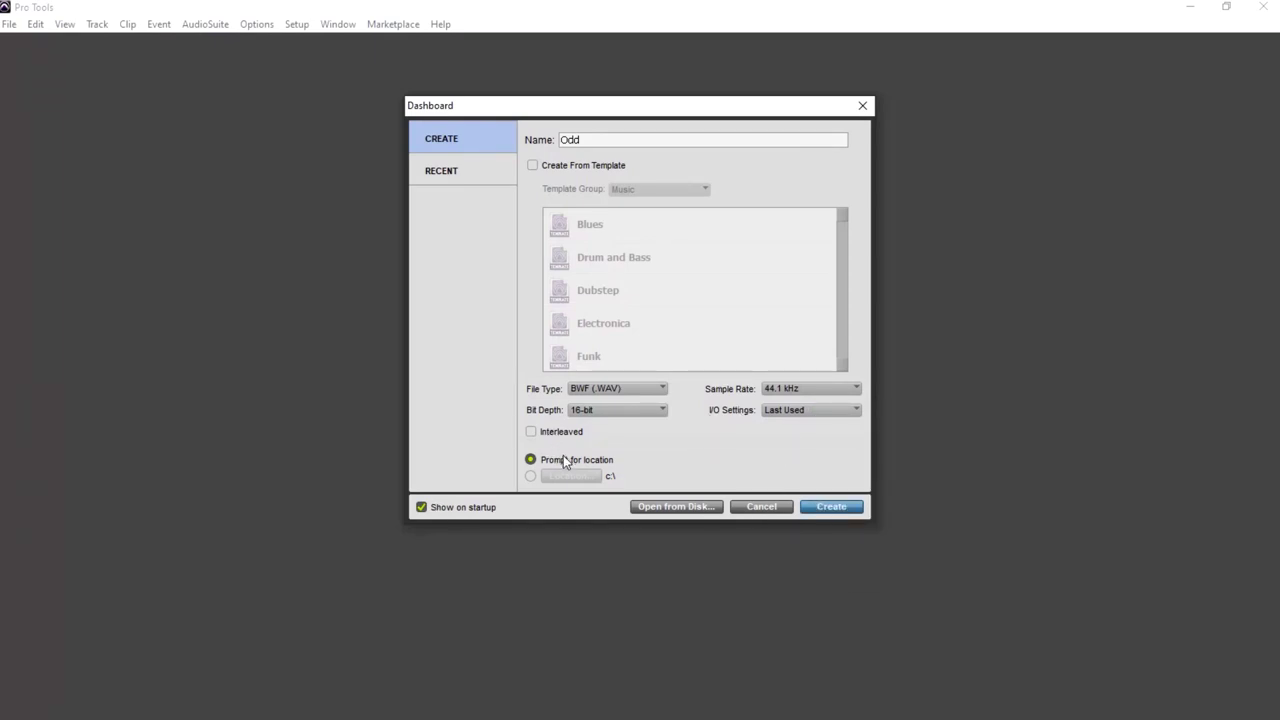
{"action": "left_click", "coordinate": [531, 476]}
{"action": "left_click", "coordinate": [570, 477]}
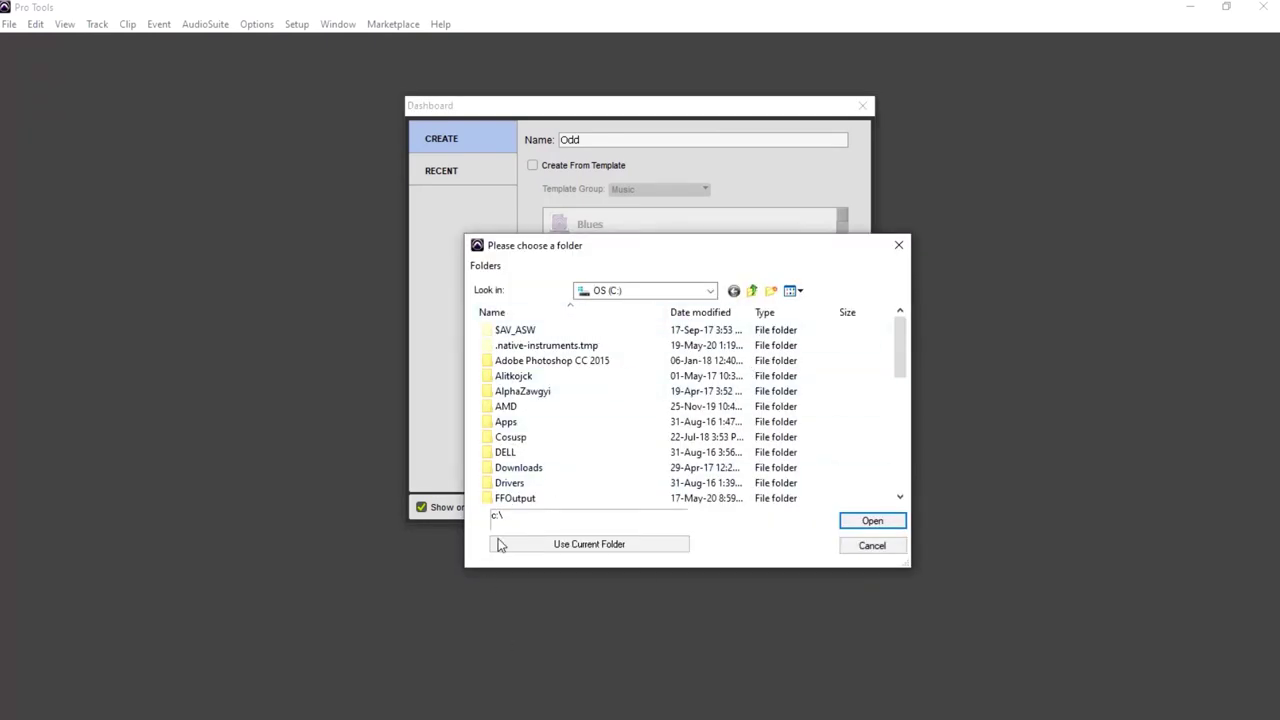
{"action": "left_click", "coordinate": [564, 546]}
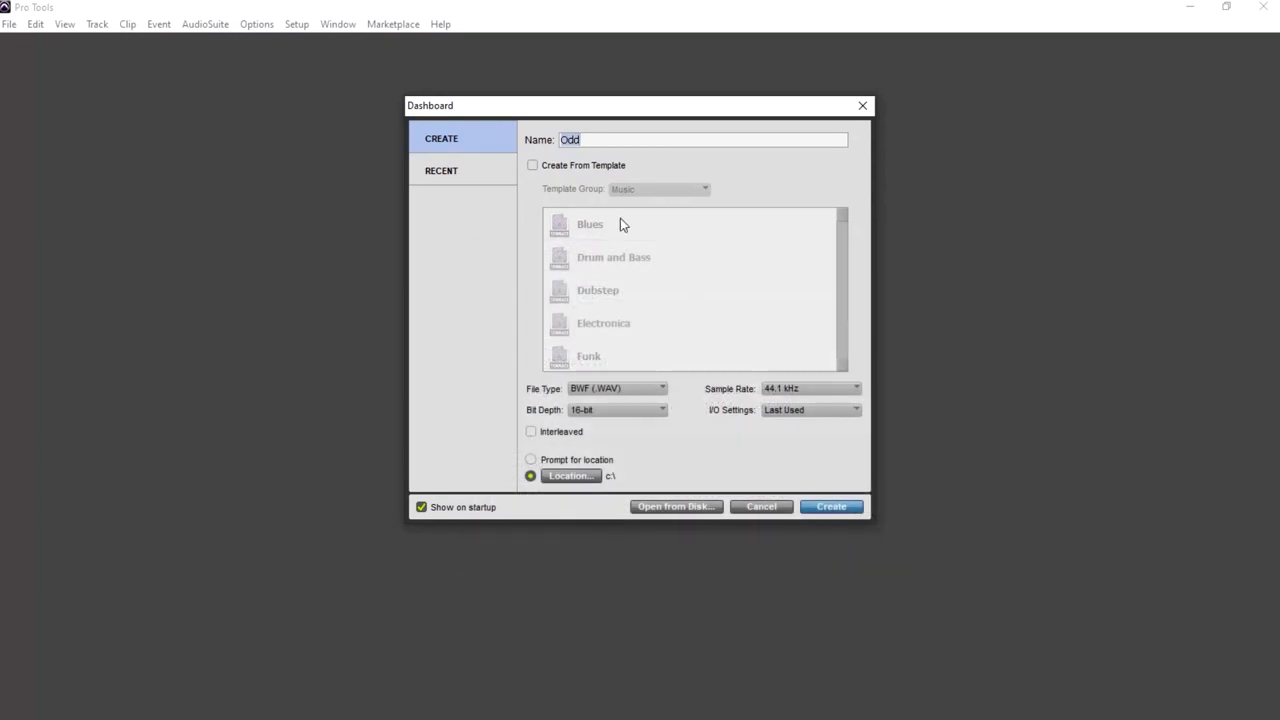
- Create the empty Odd session and bring its Mix and Edit windows forward
{"action": "left_click", "coordinate": [820, 506]}
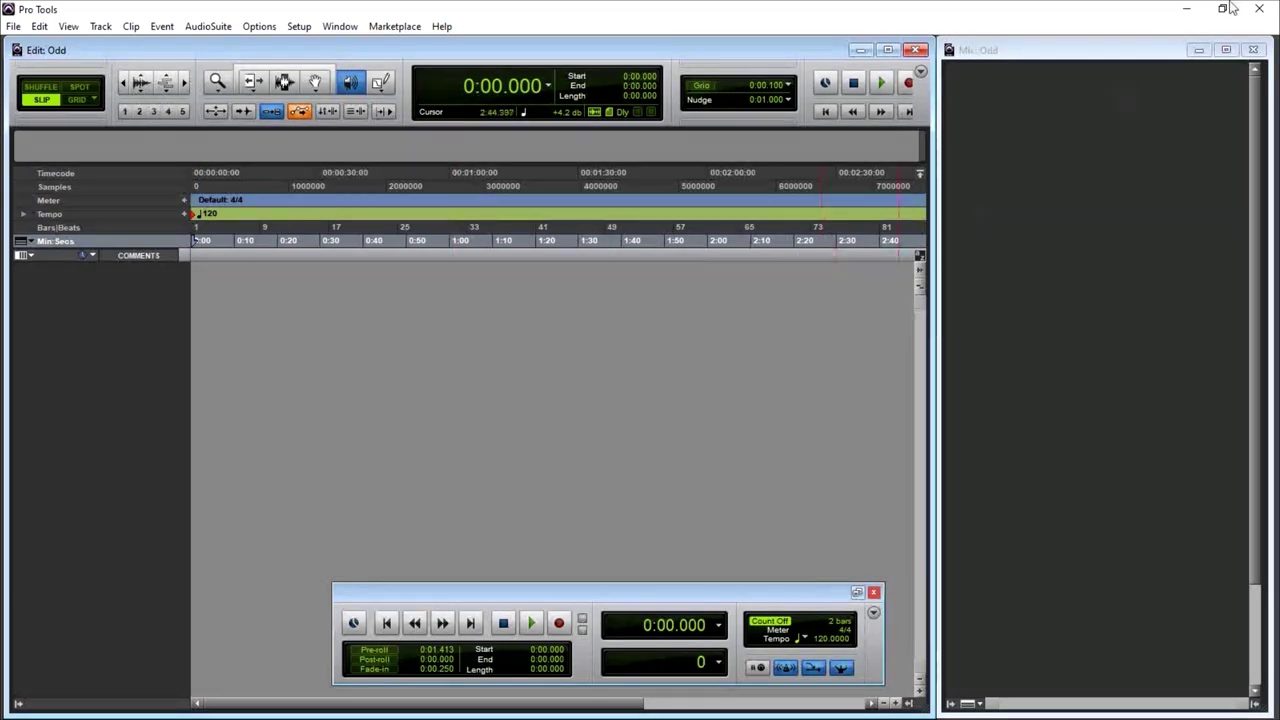
{"action": "left_click", "coordinate": [1035, 57]}
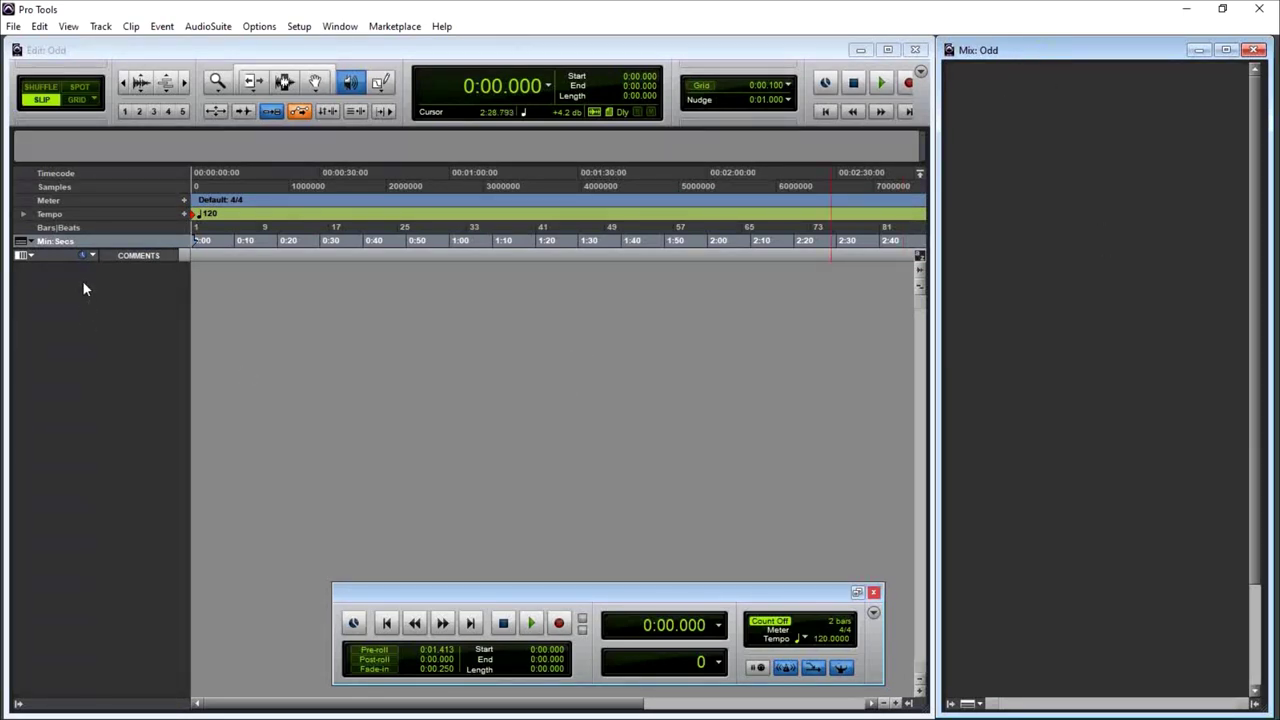
{"action": "left_click", "coordinate": [195, 218]}
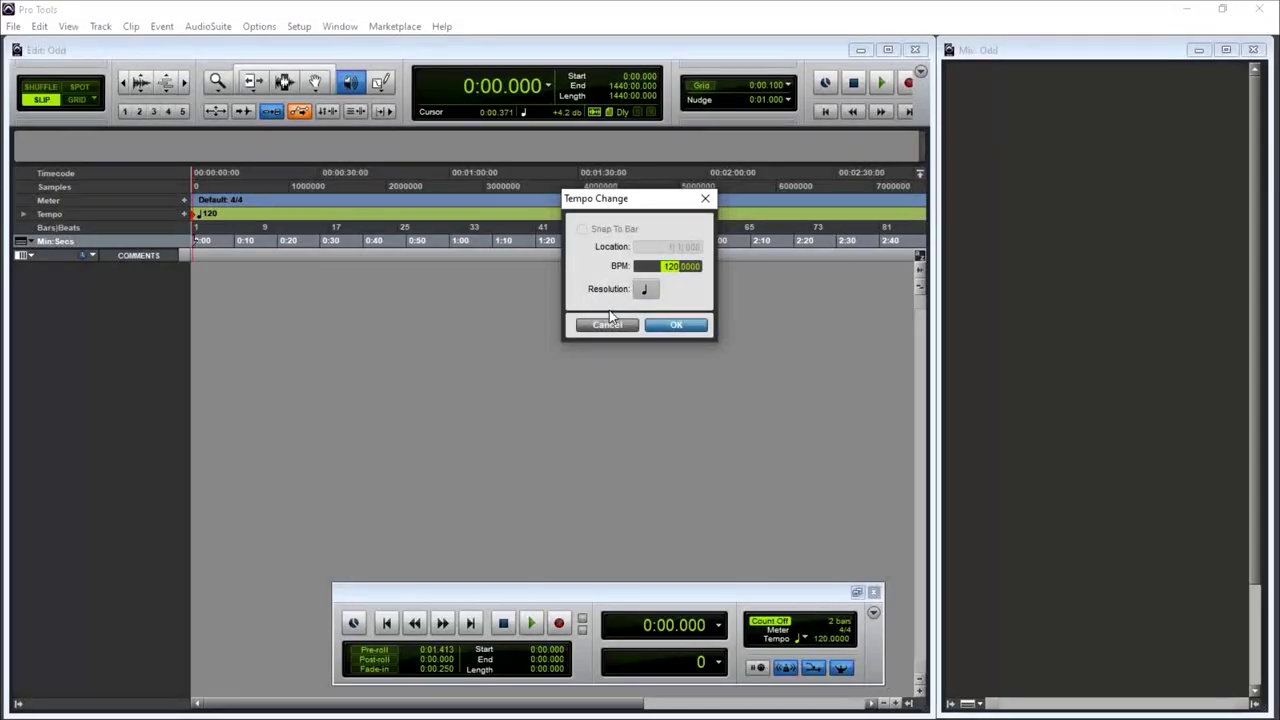
- Dismiss the 120 BPM tempo dialog unchanged and review the Playback Engine settings
{"action": "left_click", "coordinate": [704, 198]}
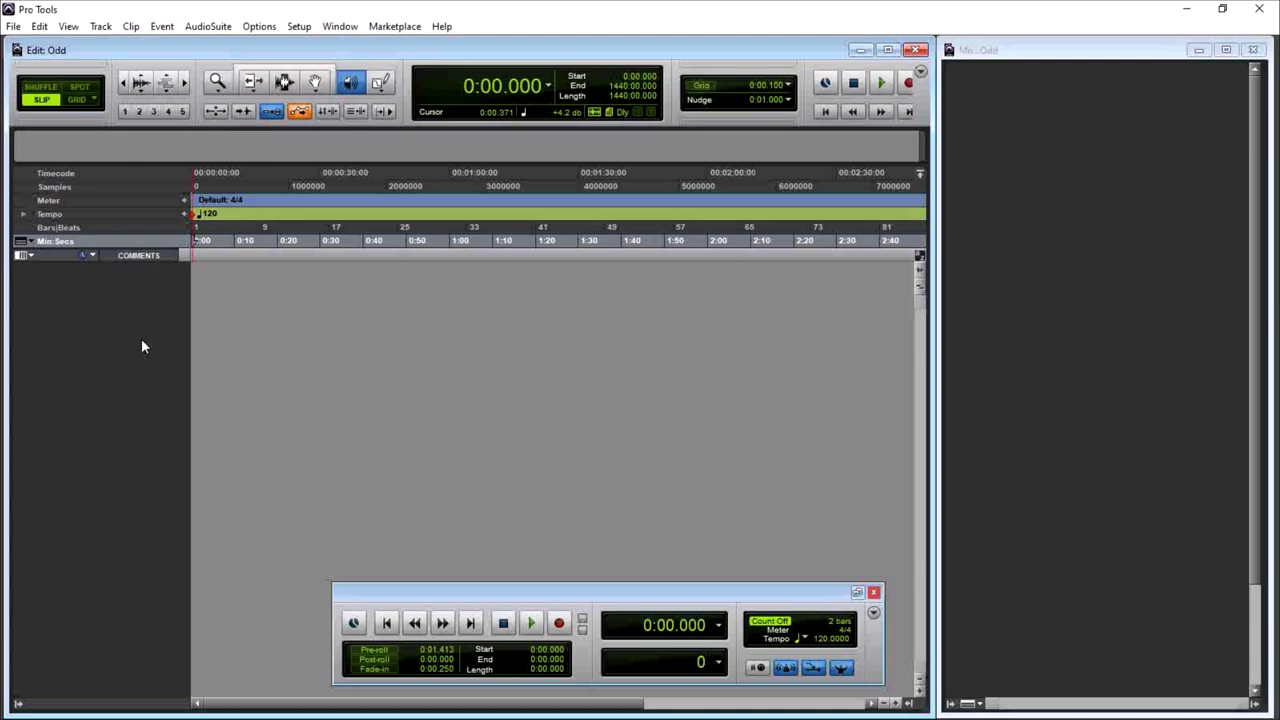
{"action": "left_click", "coordinate": [299, 26]}
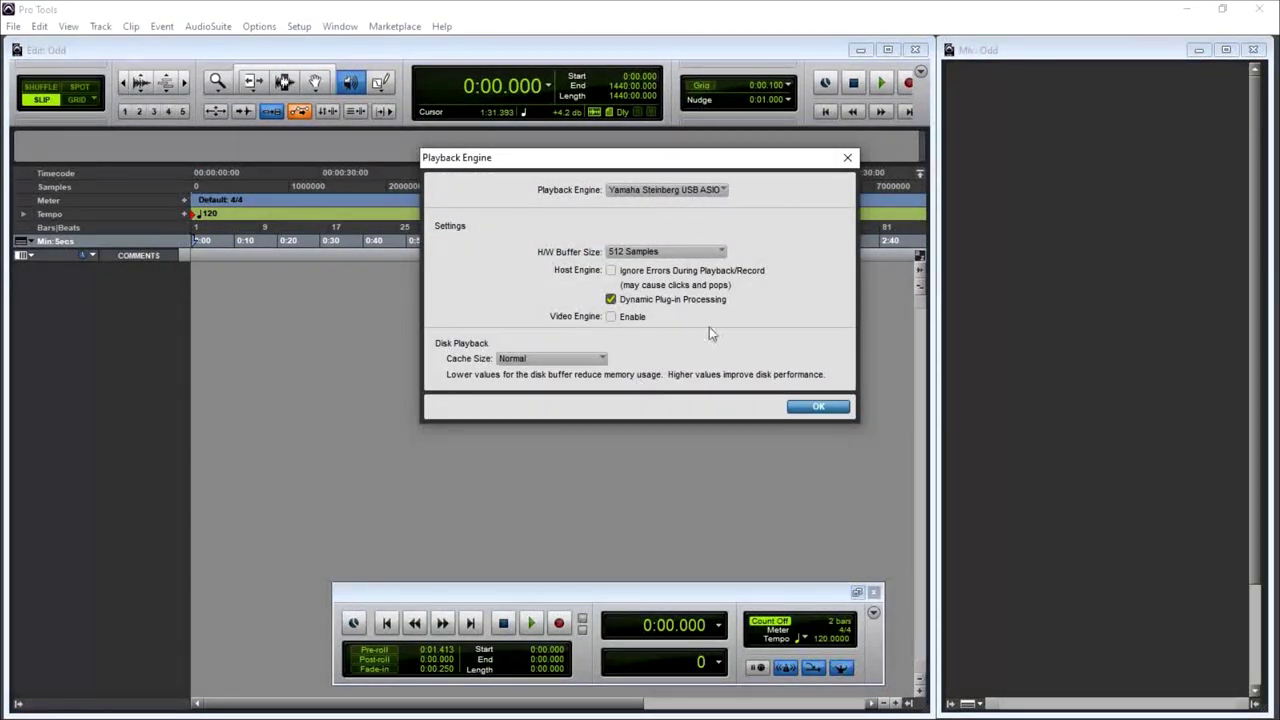
{"action": "left_click", "coordinate": [848, 159]}
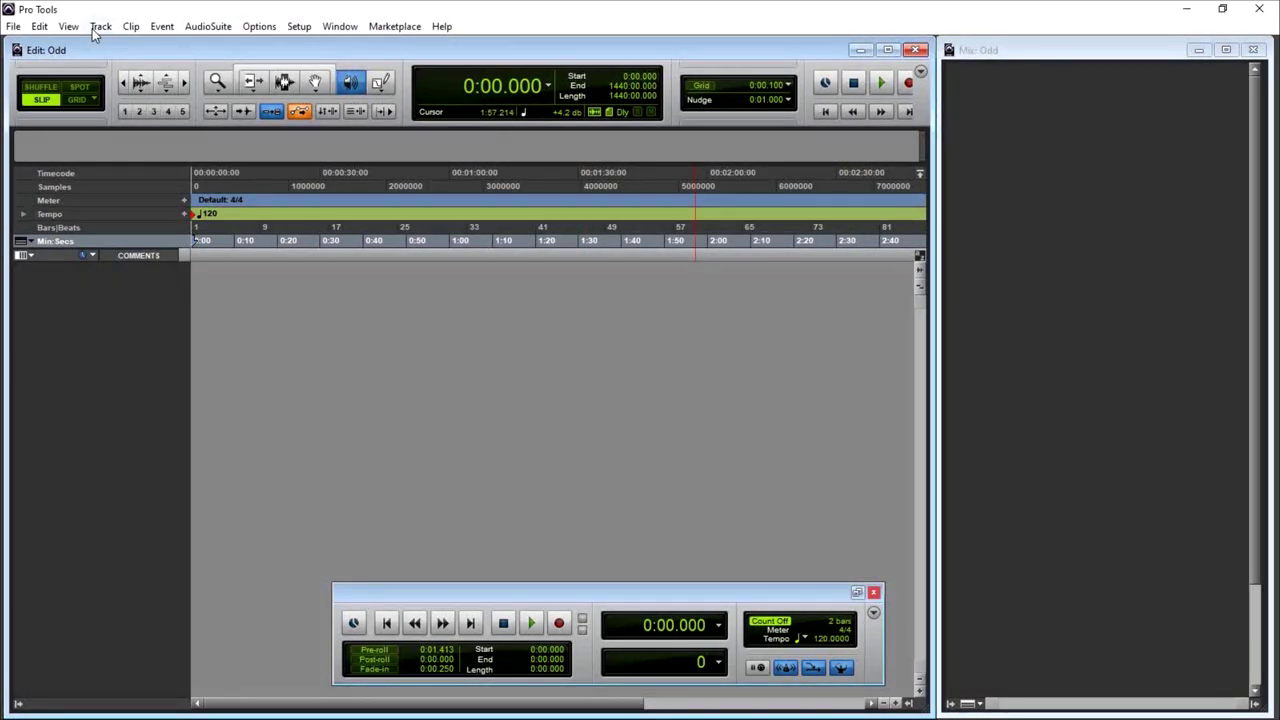
- Add a click track to the session, audition it, then stop playback
{"action": "left_click", "coordinate": [99, 27]}
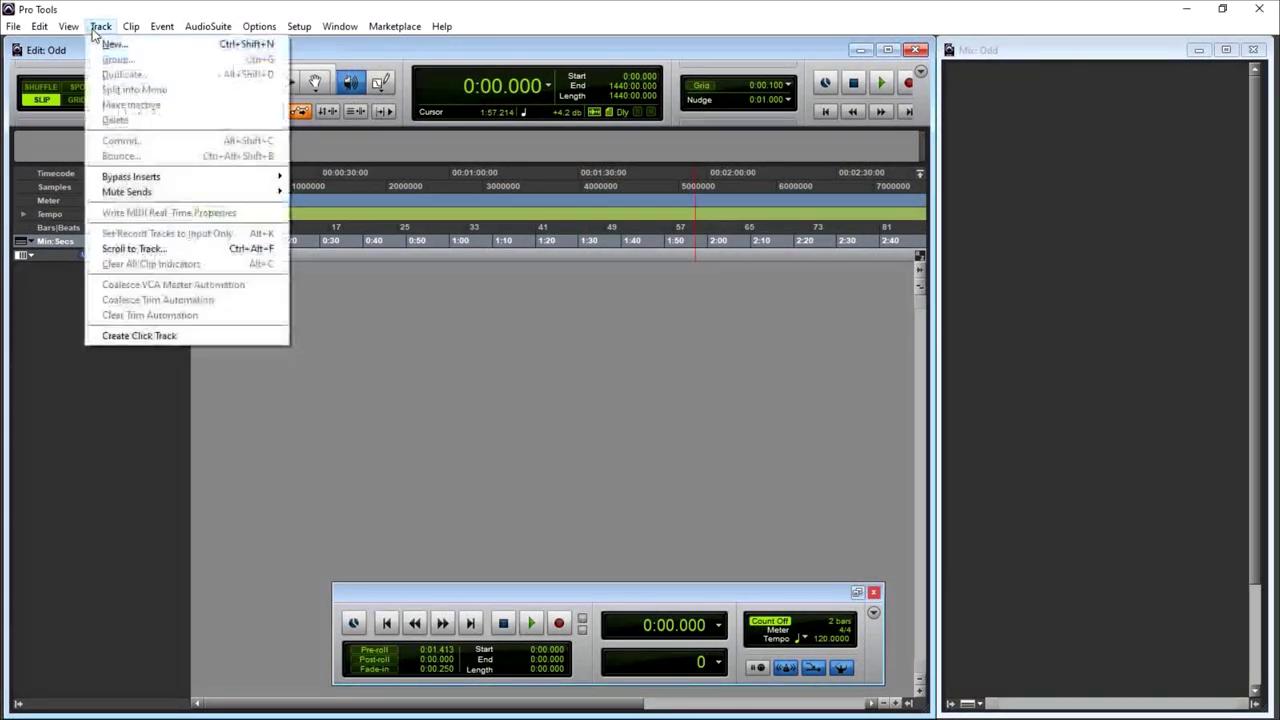
{"action": "left_click", "coordinate": [137, 338]}
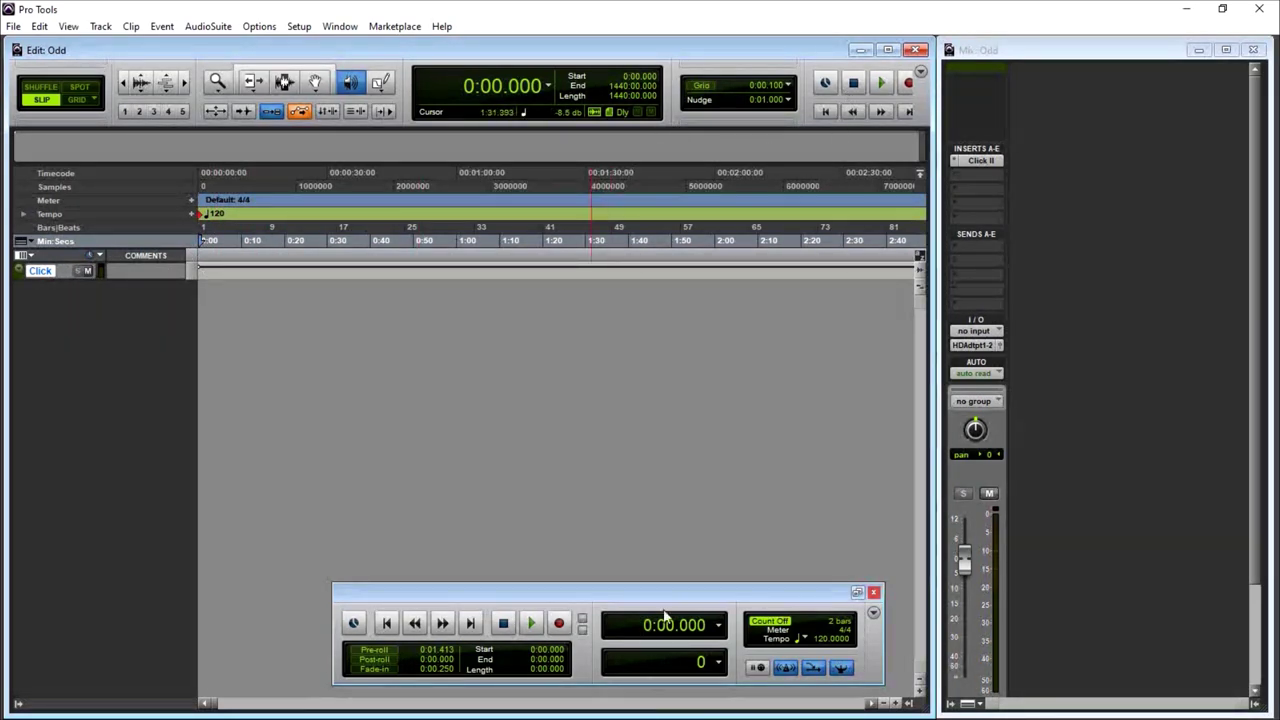
{"action": "left_click", "coordinate": [880, 86]}
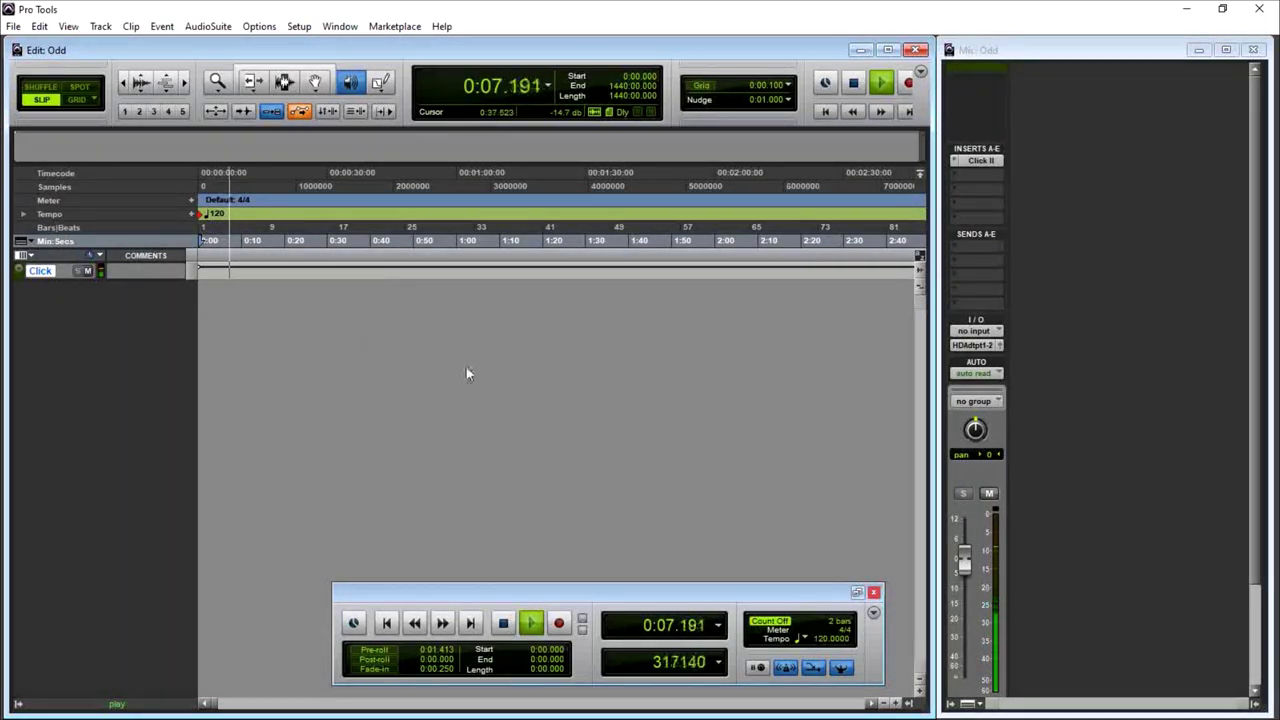
{"action": "key", "text": "space"}
{"action": "left_click", "coordinate": [100, 26]}
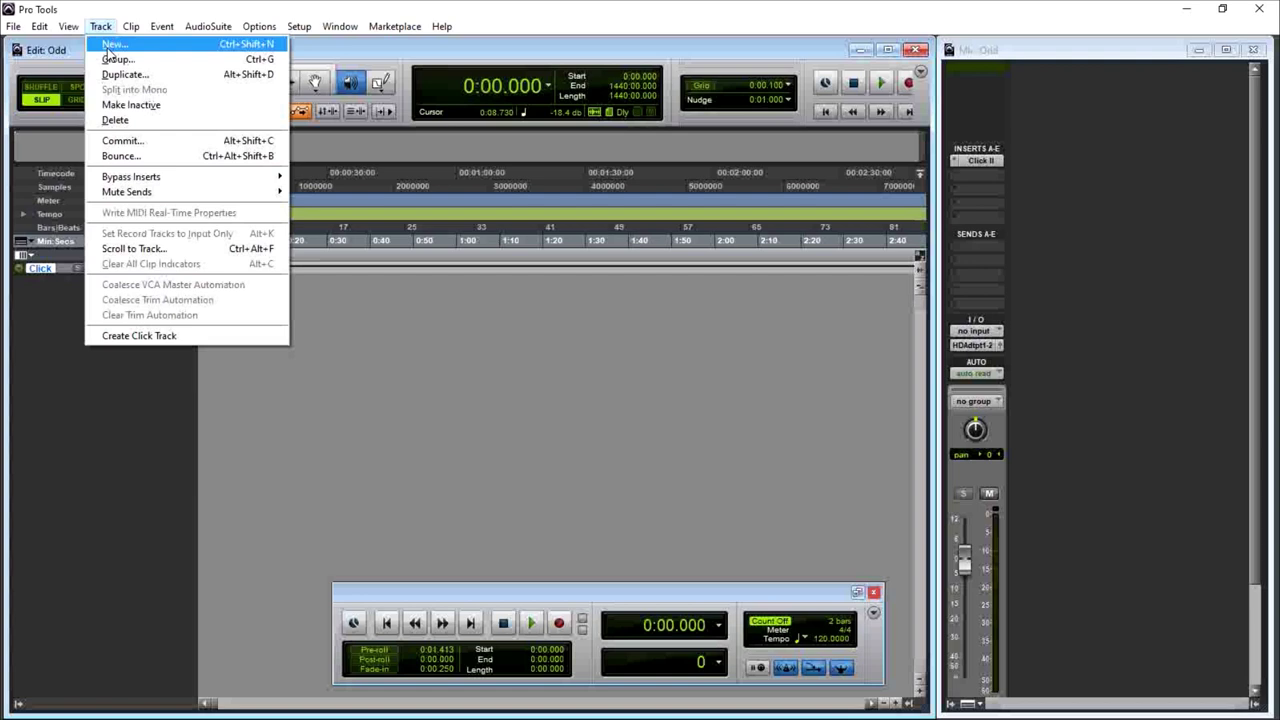
- Create two mono audio tracks plus a master fader
{"action": "left_click", "coordinate": [112, 45]}
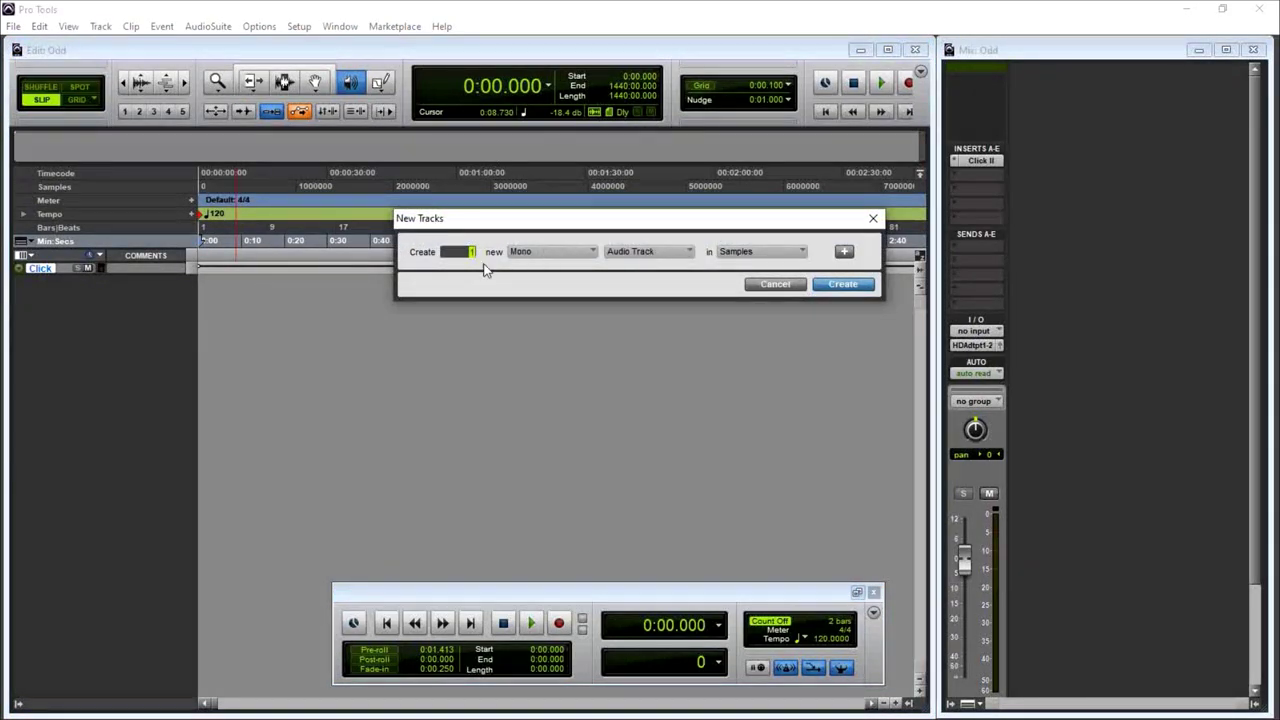
{"action": "type", "text": "2"}
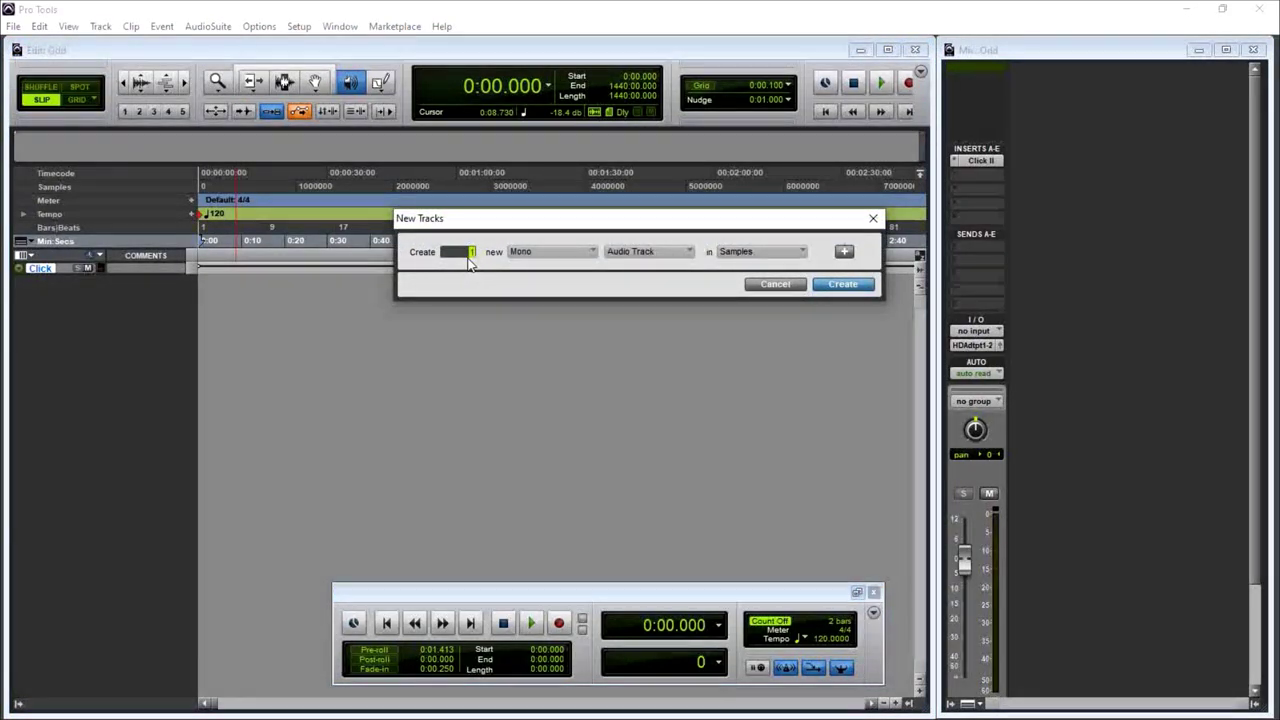
{"action": "key", "text": "ctrl+shift+Down"}
{"action": "left_click", "coordinate": [651, 277]}
{"action": "left_click", "coordinate": [695, 311]}
{"action": "left_click", "coordinate": [528, 280]}
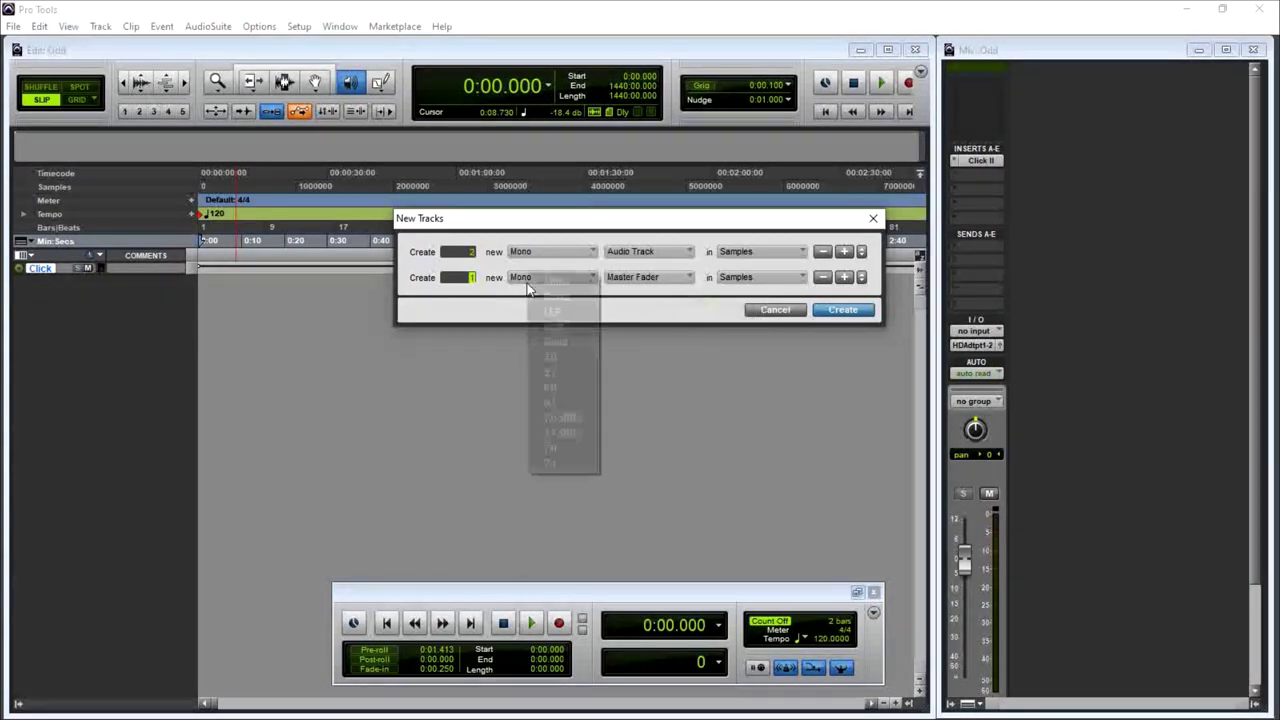
{"action": "key", "text": "Return"}
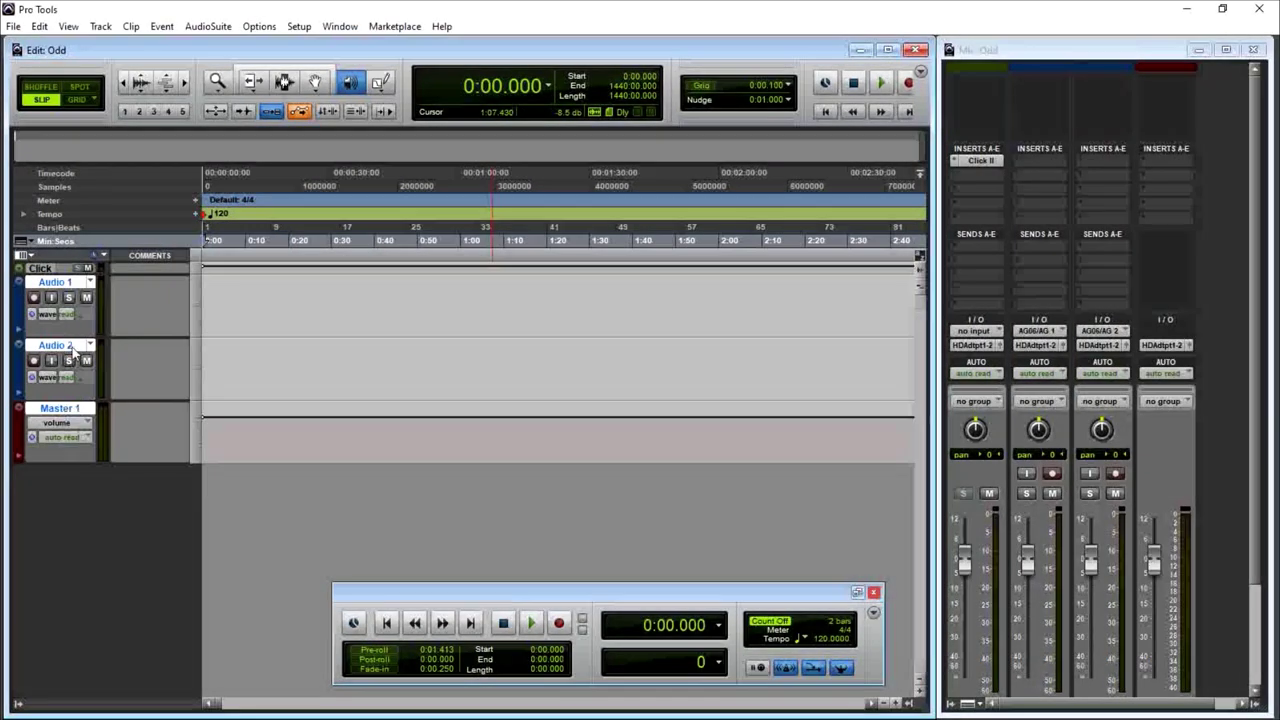
- Rename the two audio tracks Guitar and Vocal 1
{"action": "double_click", "coordinate": [57, 285]}
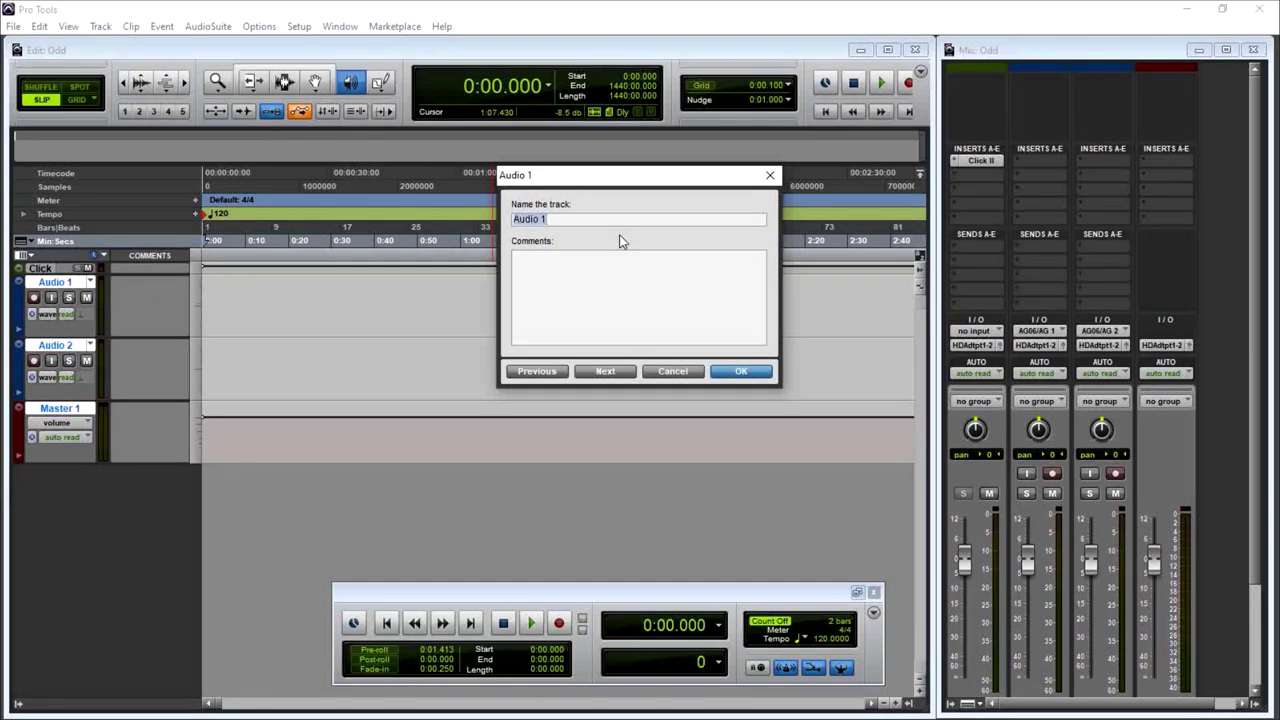
{"action": "type", "text": "ar"}
{"action": "key", "text": "Return"}
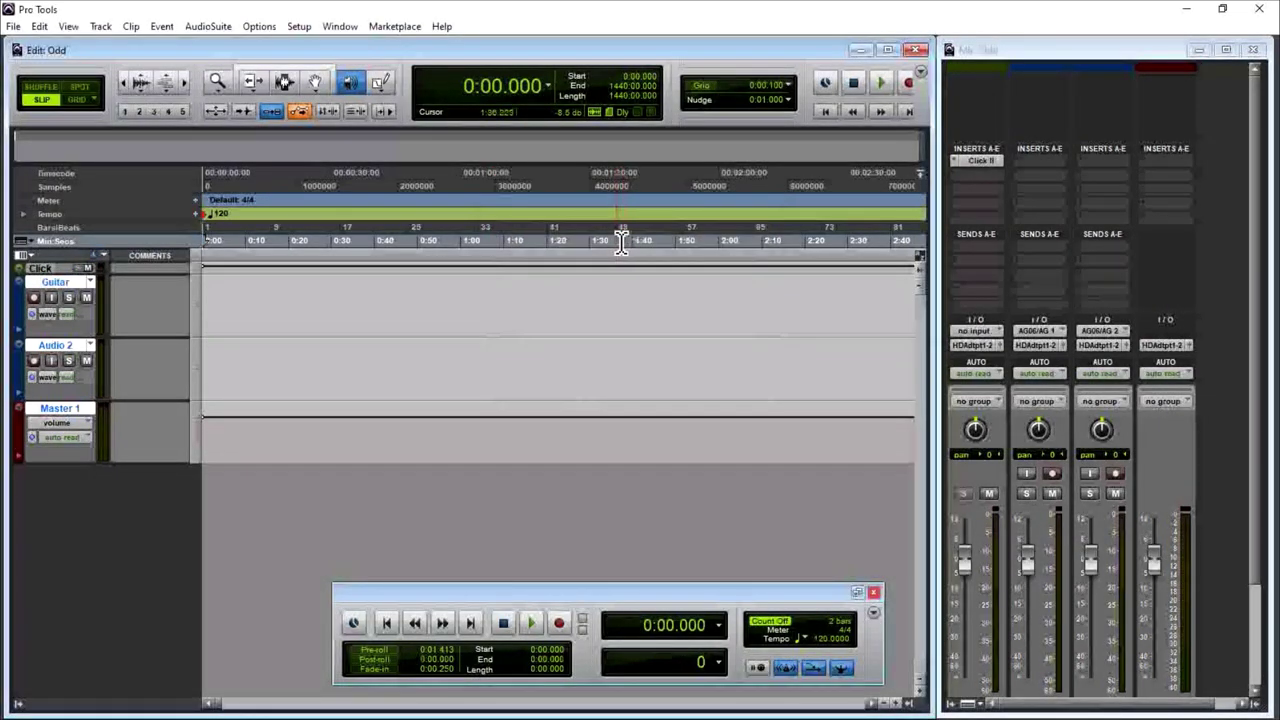
{"action": "double_click", "coordinate": [58, 347]}
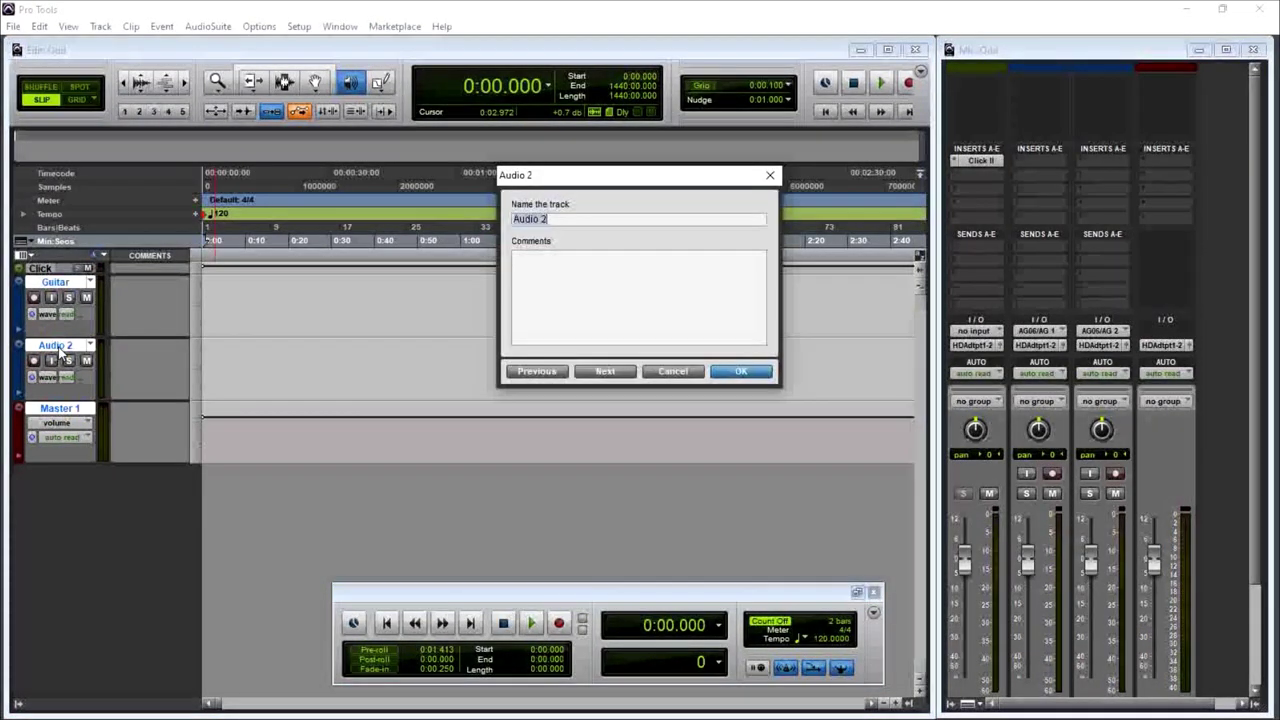
{"action": "type", "text": "vocal"}
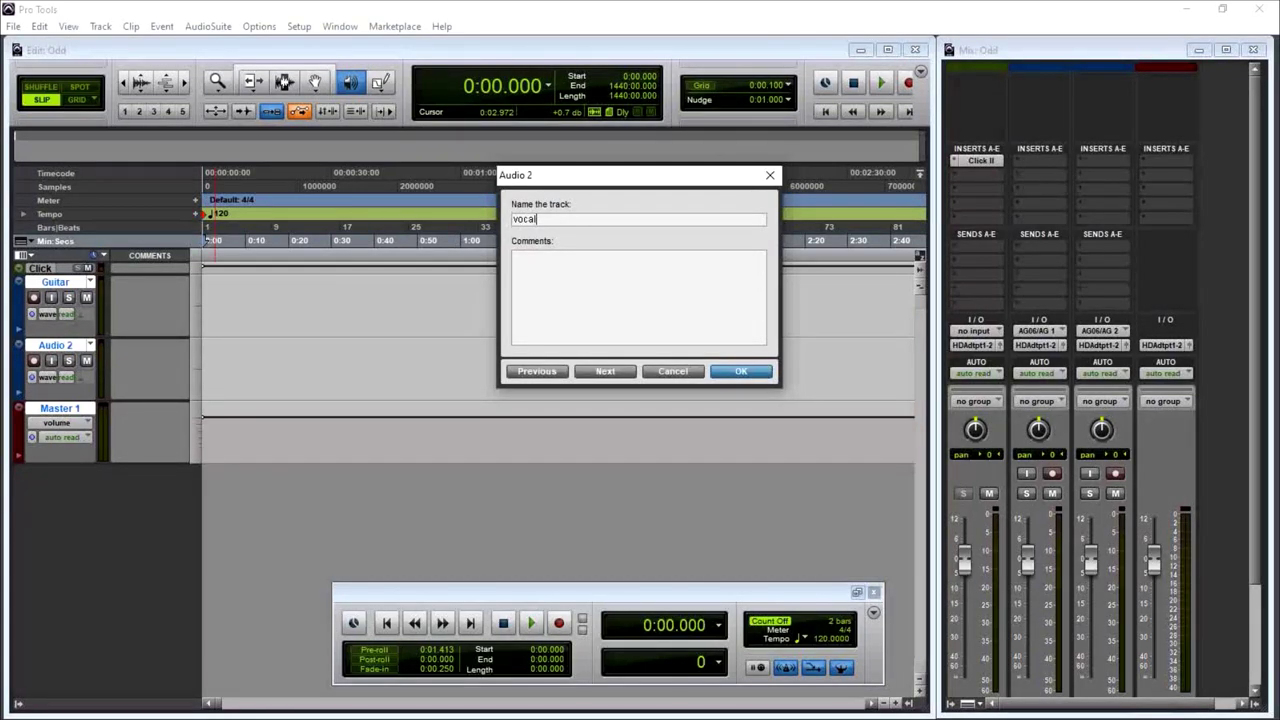
{"action": "key", "text": "BackSpace"}
{"action": "key", "text": "BackSpace"}
{"action": "key", "text": "BackSpace"}
{"action": "key", "text": "BackSpace"}
{"action": "key", "text": "BackSpace"}
{"action": "type", "text": "Vo"}
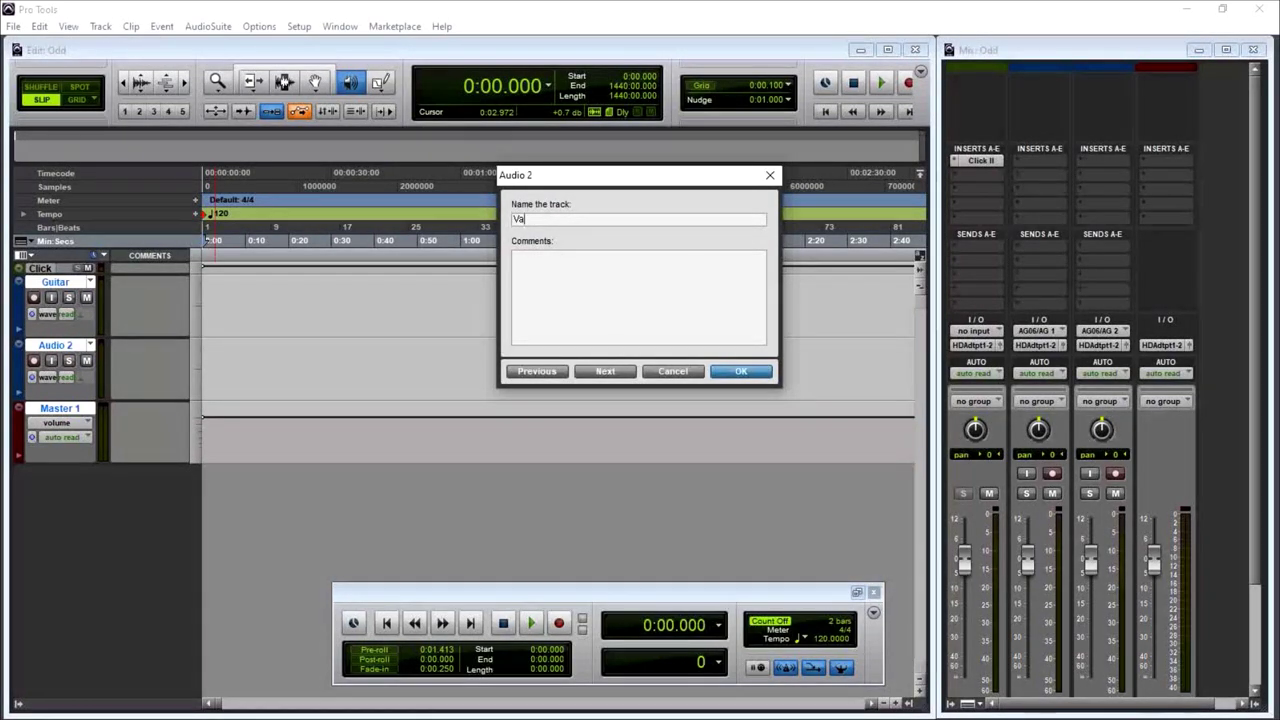
{"action": "type", "text": "cal "}
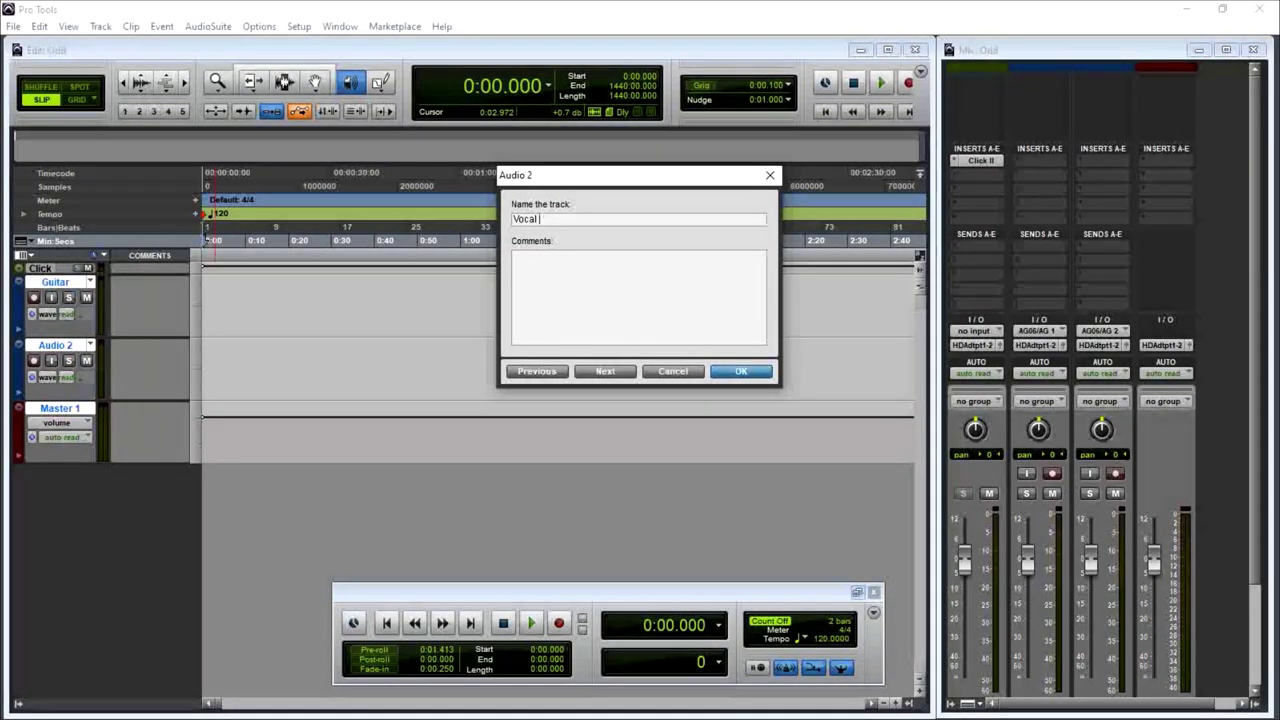
{"action": "type", "text": "1"}
{"action": "key", "text": "Return"}
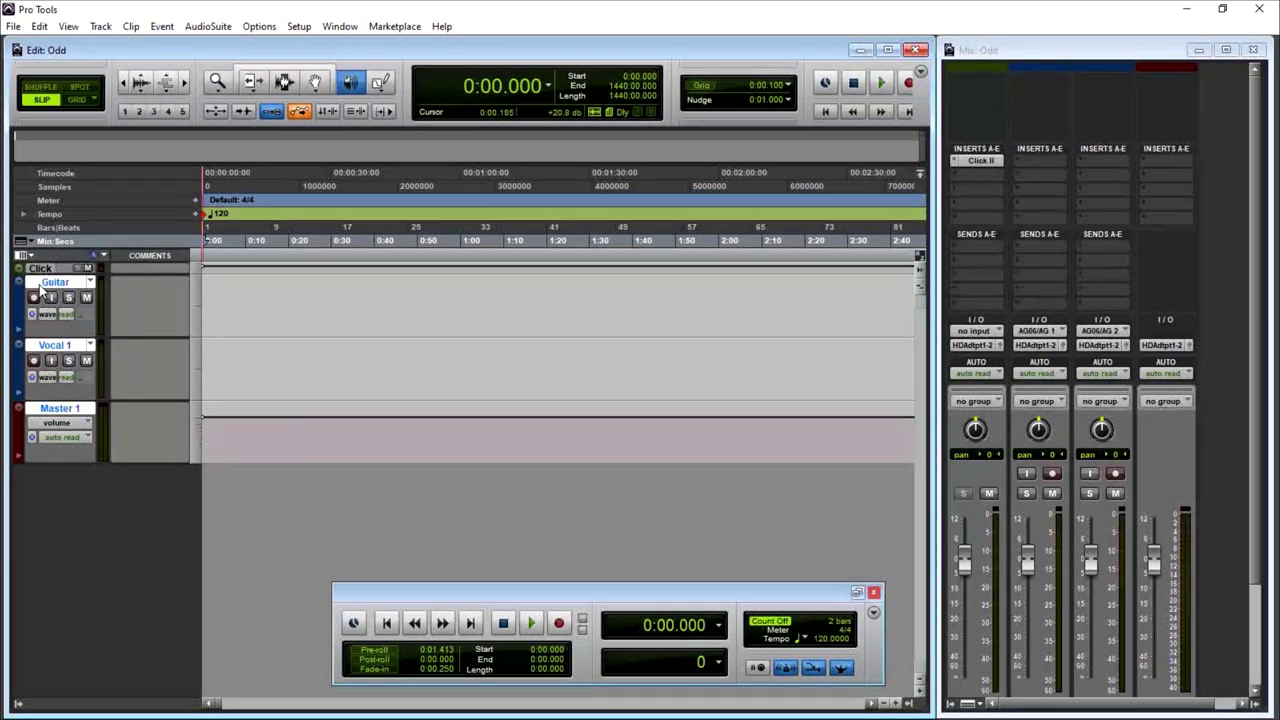
{"action": "key", "text": "ctrl+equal"}
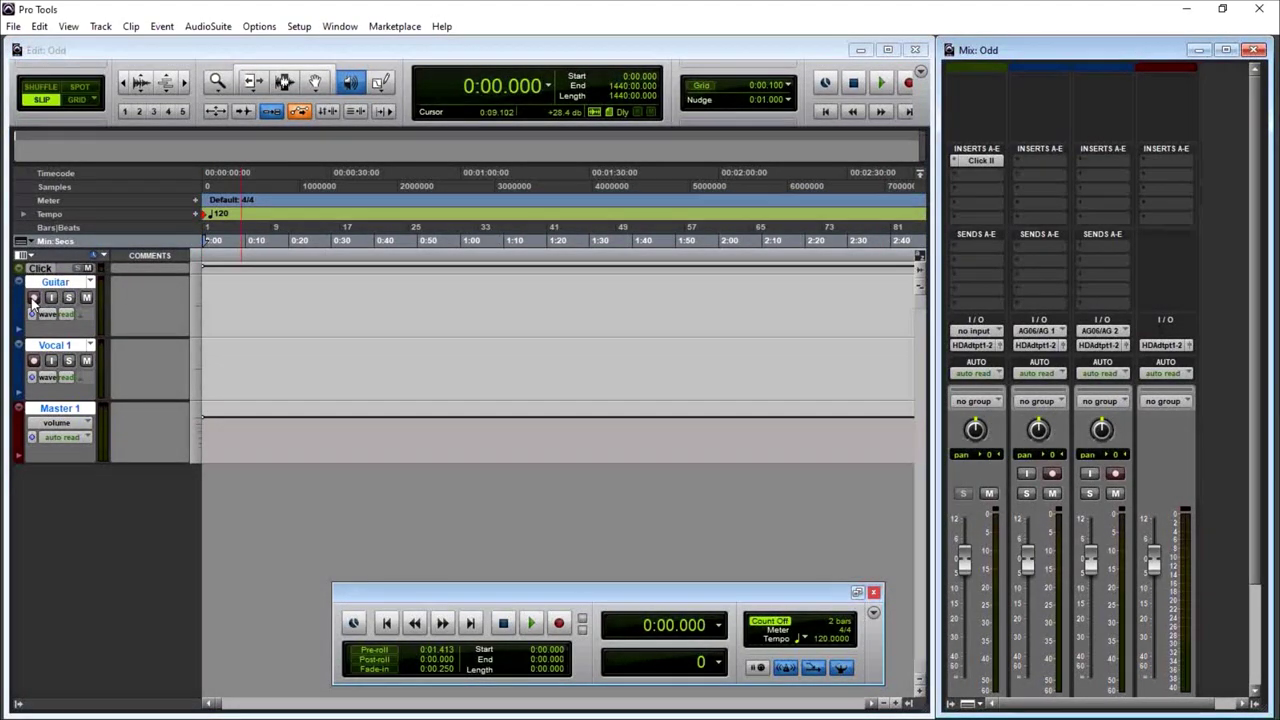
- Record-arm the Guitar track
{"action": "left_click", "coordinate": [33, 298]}
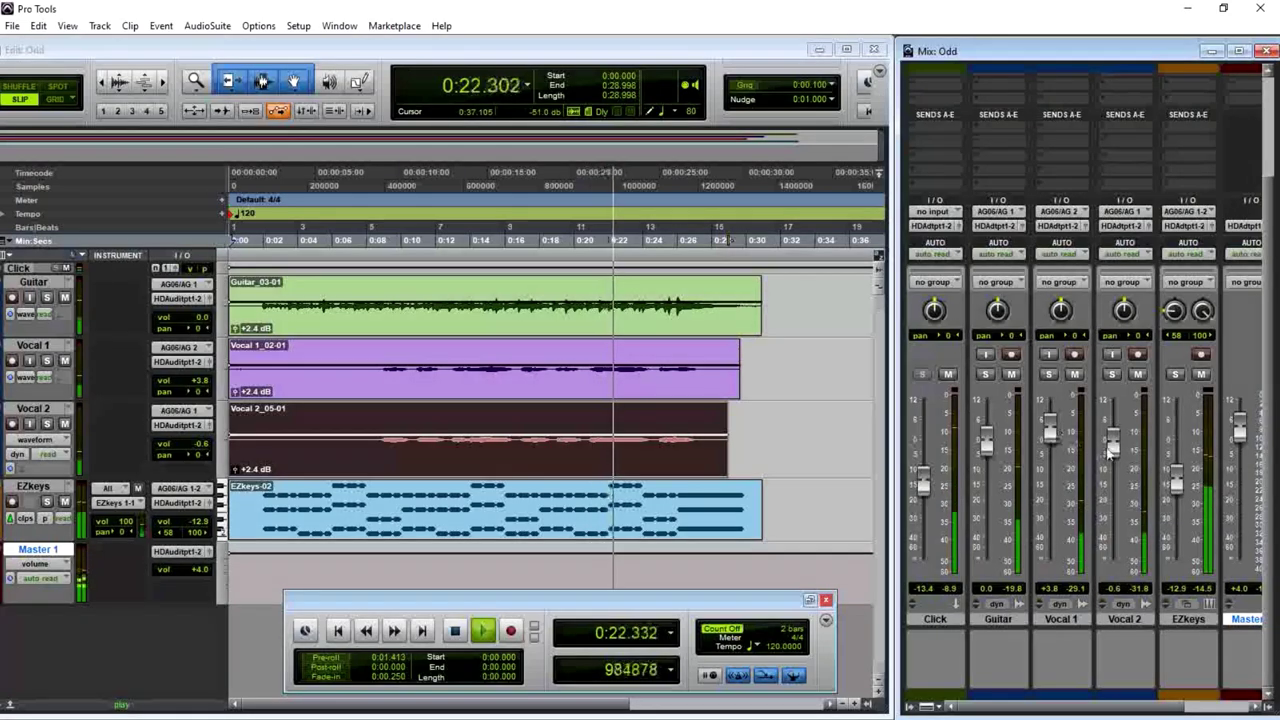
- Pull the EZkeys fader down from -12.9 to about -15.3 dB
{"action": "left_click_drag", "start_coordinate": [1179, 480], "coordinate": [1178, 488]}
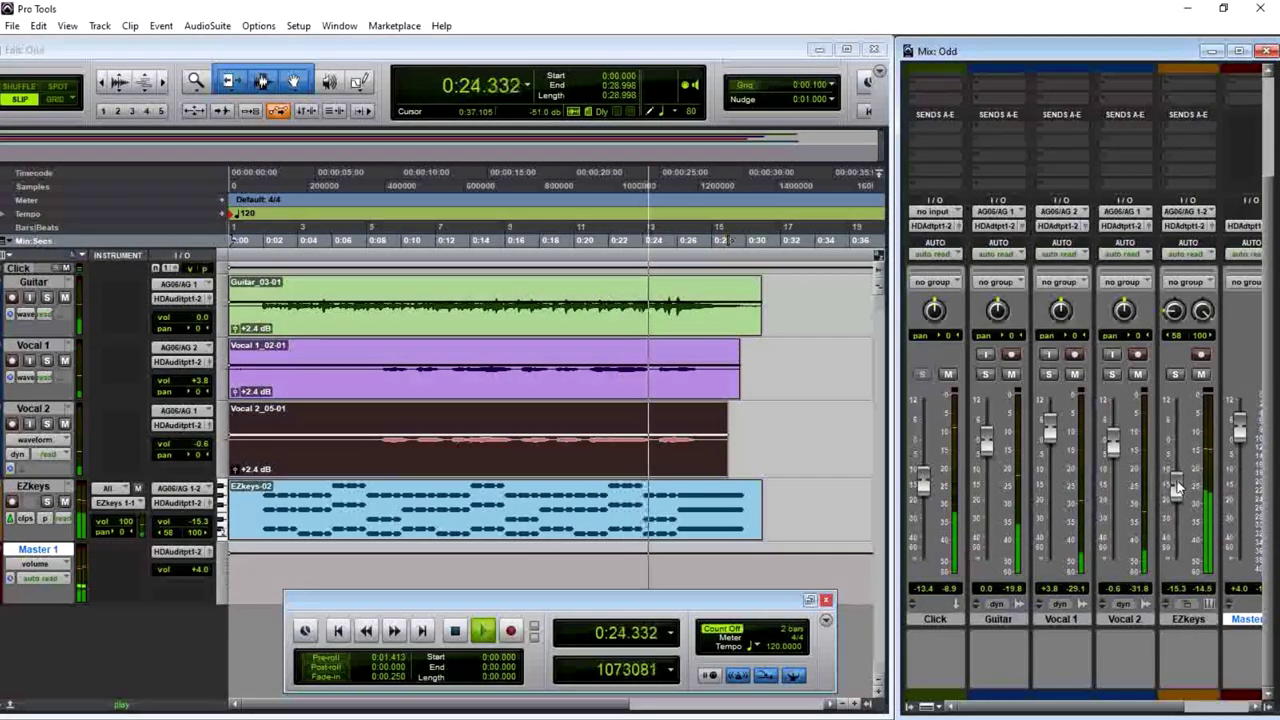